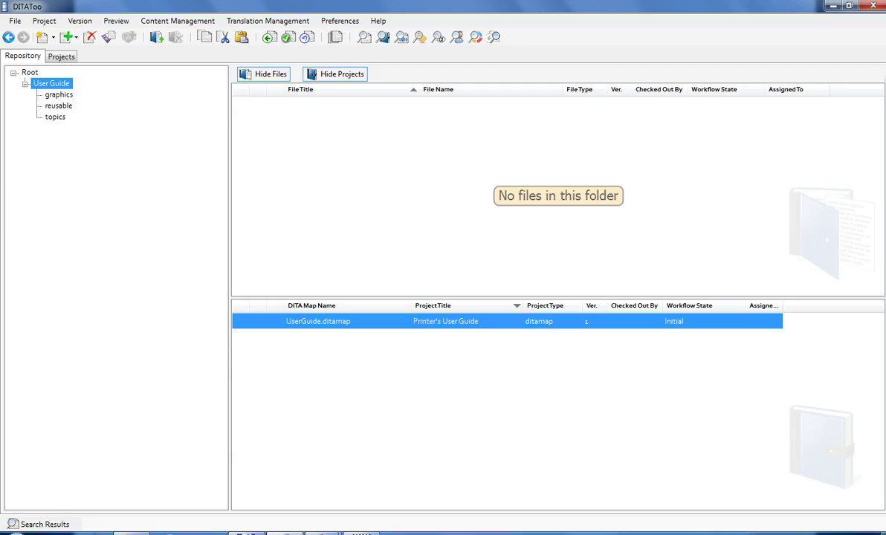
Set the workflow state of UserGuide.ditamap to In Translation, applying it to all referenced files.
{"action": "right_click", "coordinate": [358, 322]}
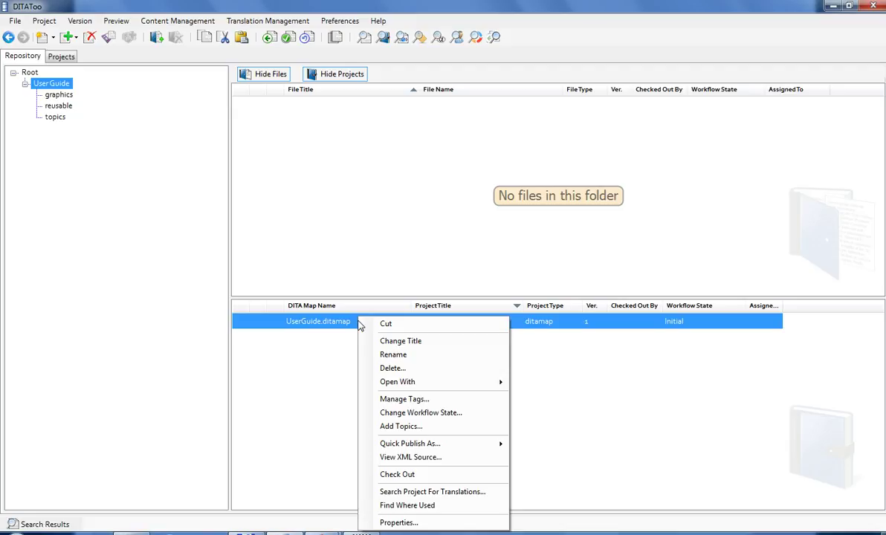
{"action": "left_click", "coordinate": [420, 413]}
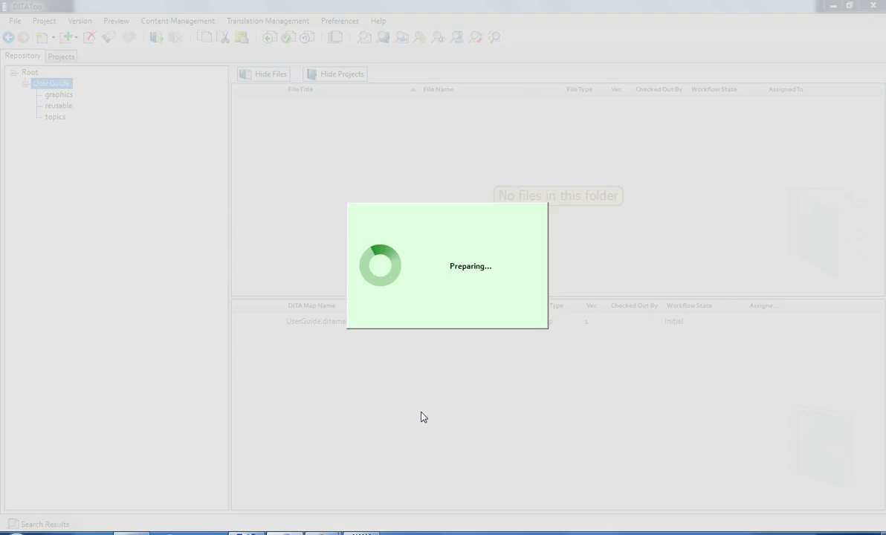
{"action": "left_click", "coordinate": [384, 259]}
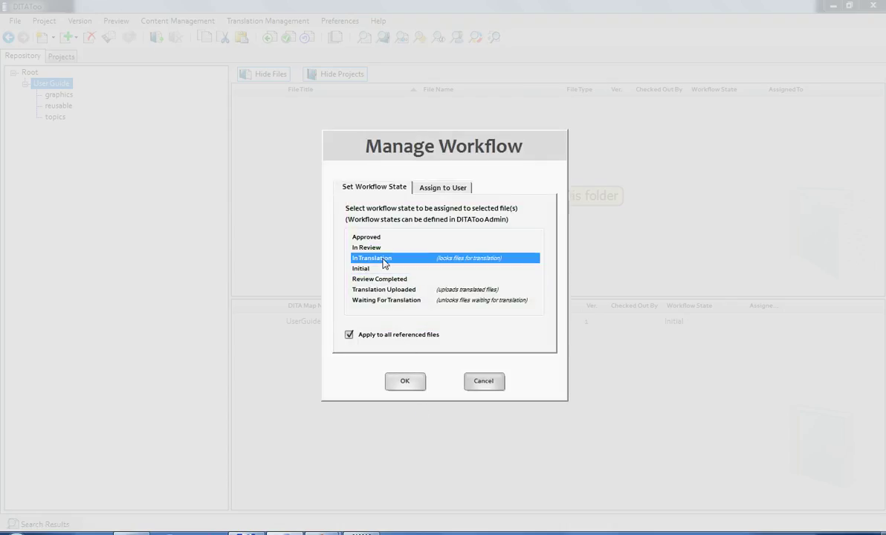
{"action": "left_click", "coordinate": [410, 381]}
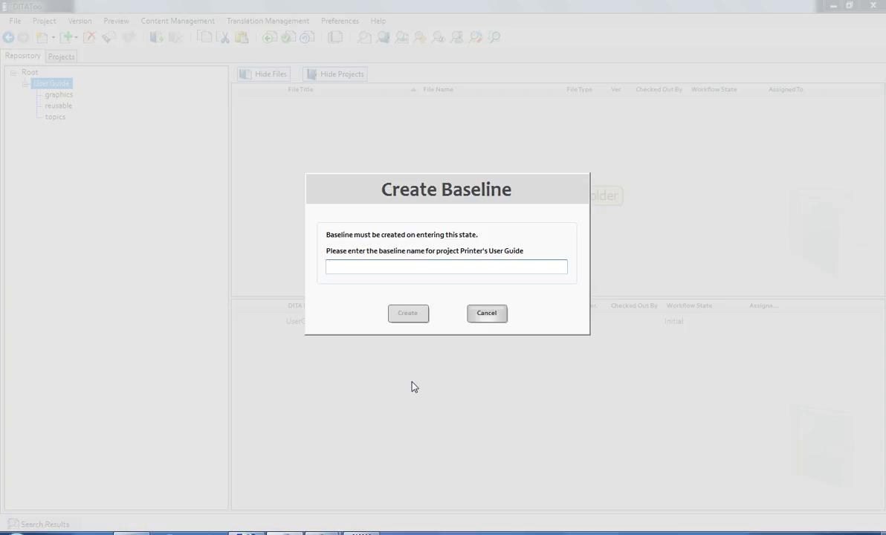
Create the baseline UG Release 1.0 for the project and accept a root folder for downloading the translation files.
{"action": "type", "text": "UG"}
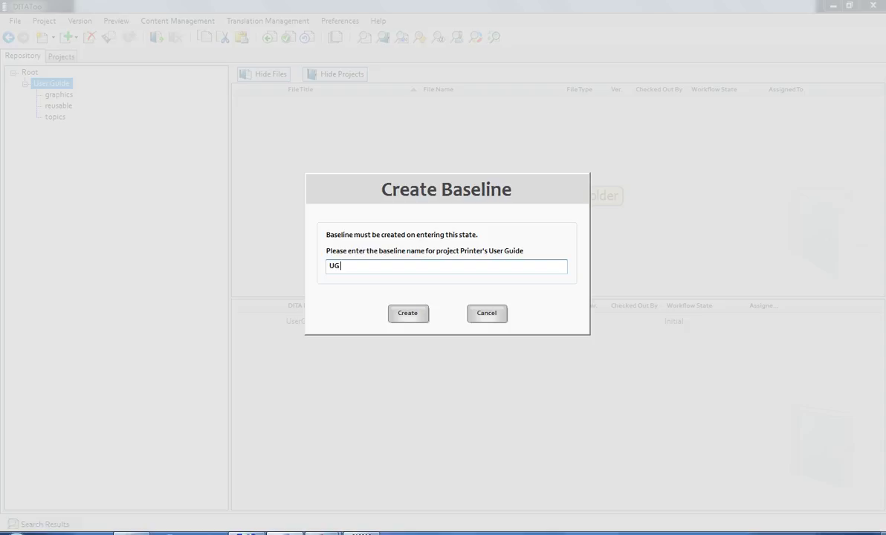
{"action": "type", "text": " Release 1.0"}
{"action": "left_click", "coordinate": [406, 315]}
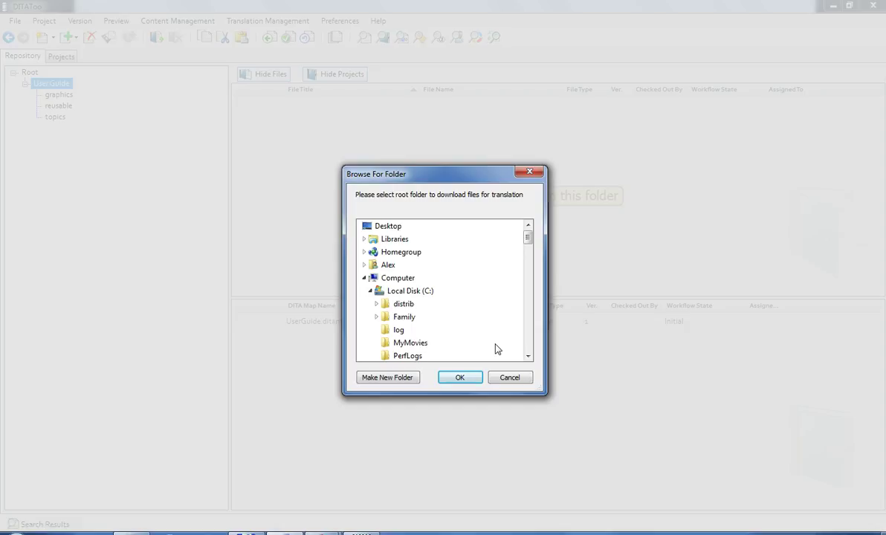
{"action": "left_click", "coordinate": [447, 379]}
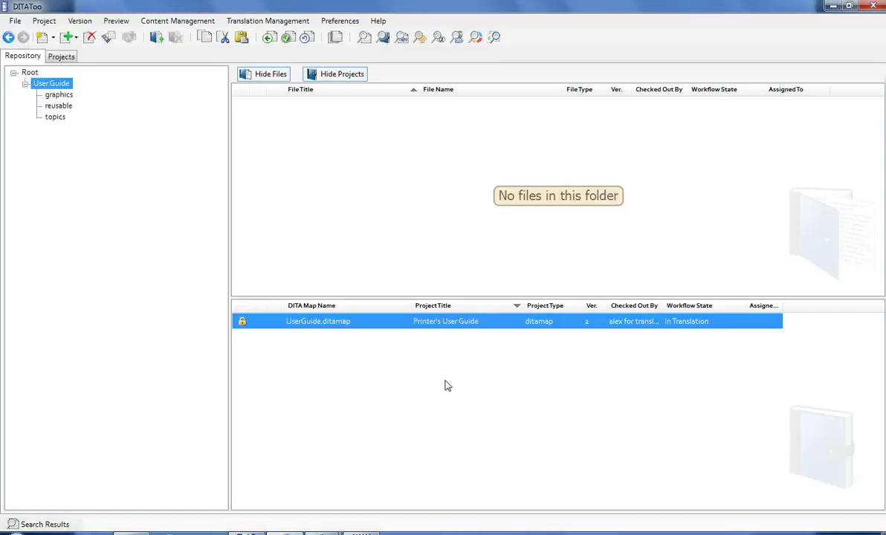
Check the files in the topics folder and undo the translation lock on the Printer's User Guide project.
{"action": "left_click", "coordinate": [57, 121]}
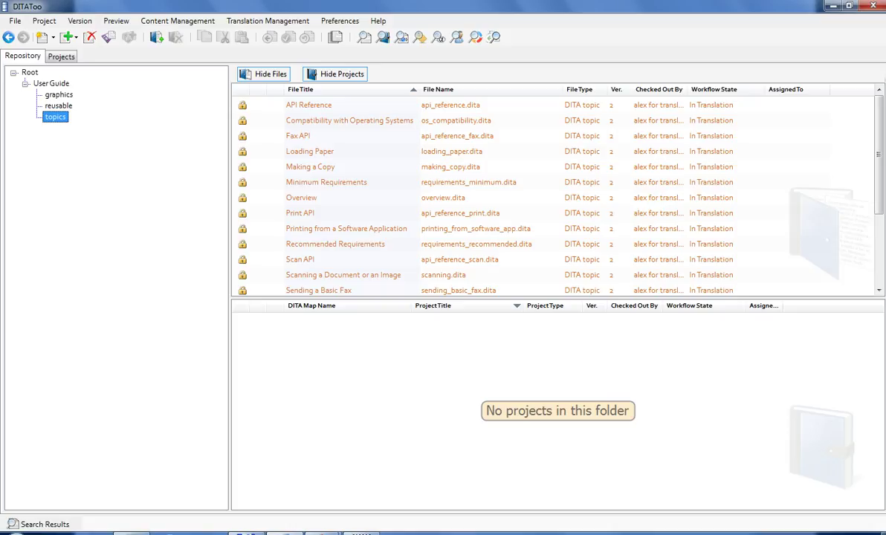
{"action": "left_click", "coordinate": [52, 86]}
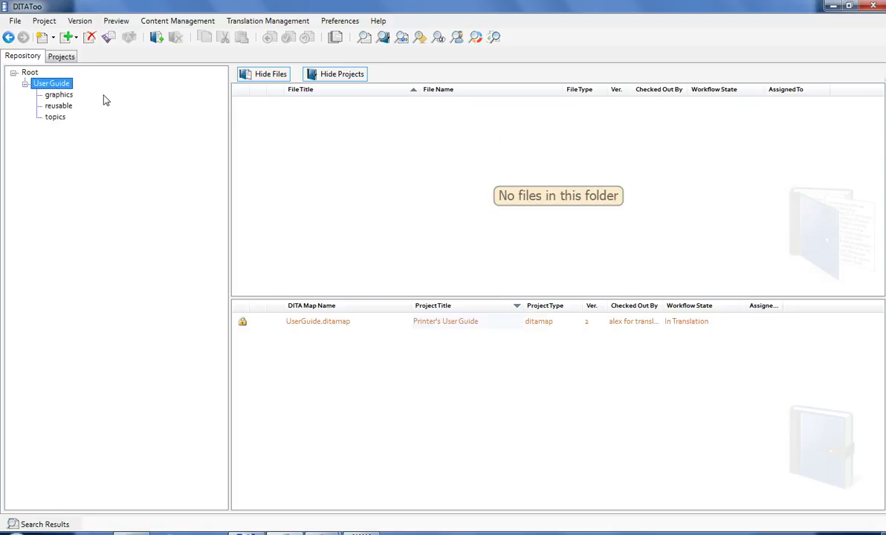
{"action": "left_click", "coordinate": [310, 325]}
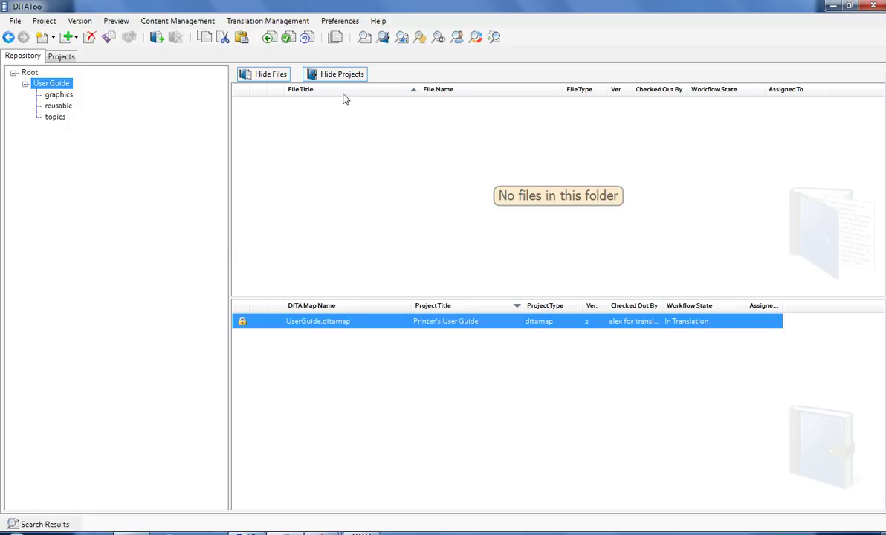
{"action": "left_click", "coordinate": [287, 23]}
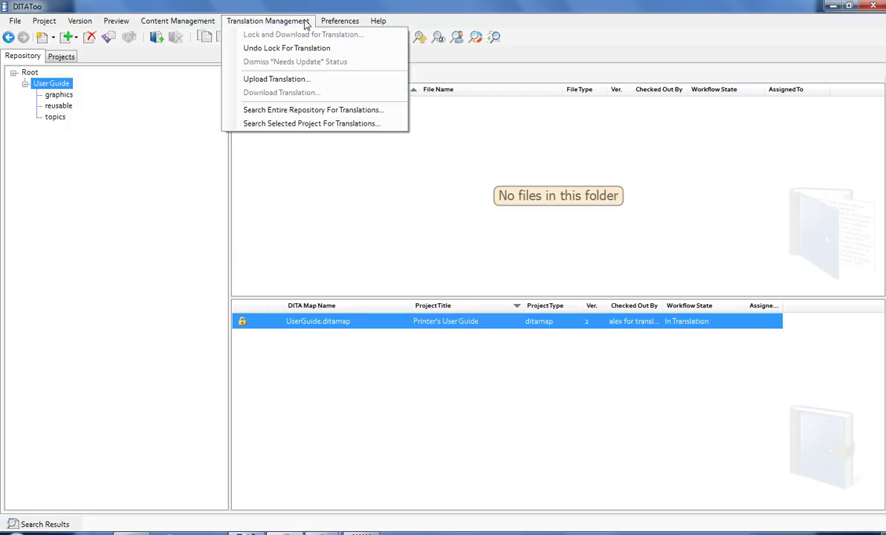
{"action": "left_click", "coordinate": [338, 49]}
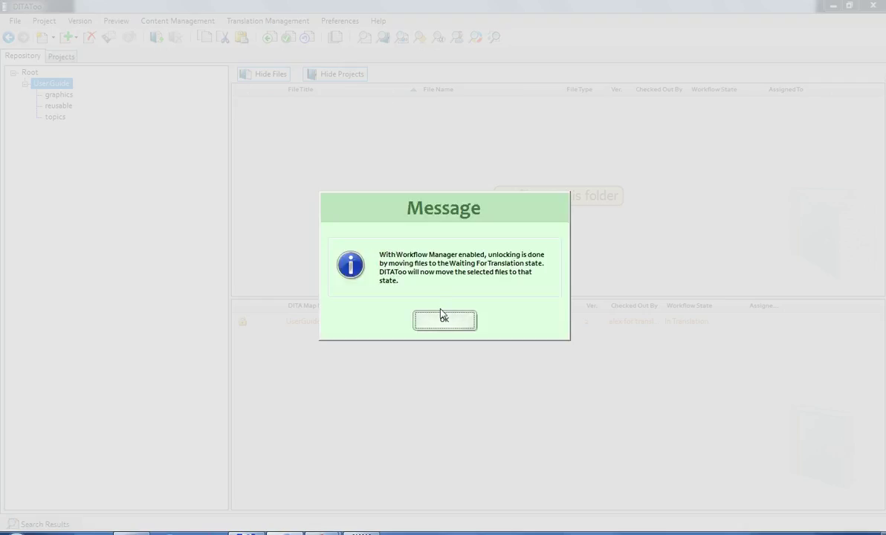
{"action": "left_click", "coordinate": [443, 318]}
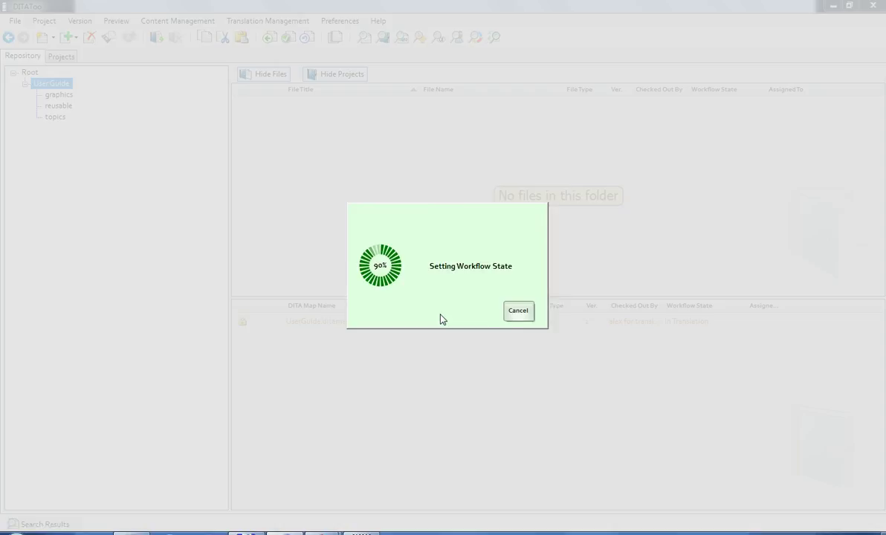
{"action": "left_click", "coordinate": [415, 333]}
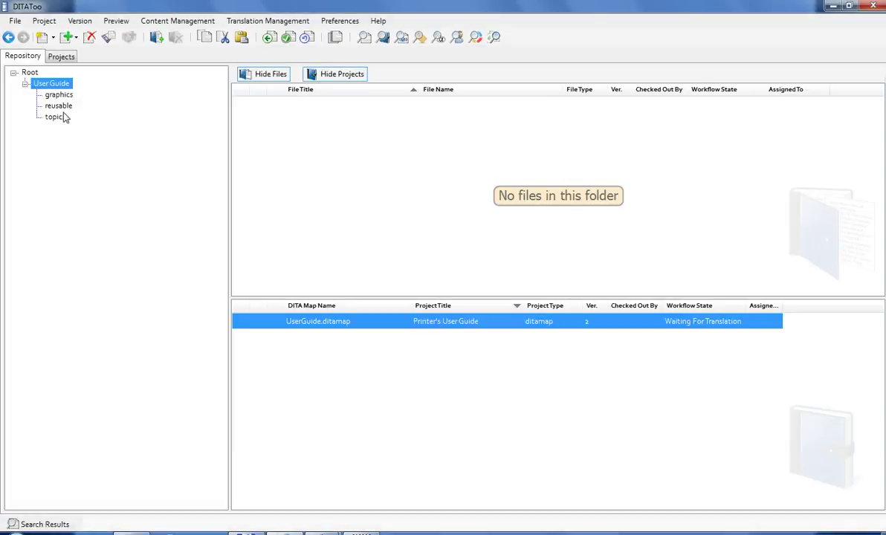
Open the Overview topic from the topics folder for editing and agree to check it out.
{"action": "left_click", "coordinate": [61, 117]}
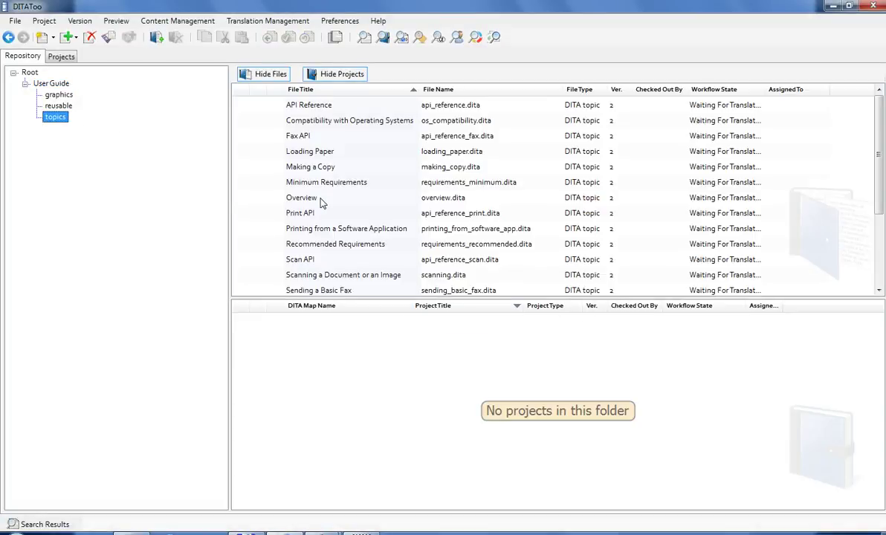
{"action": "left_click", "coordinate": [299, 197]}
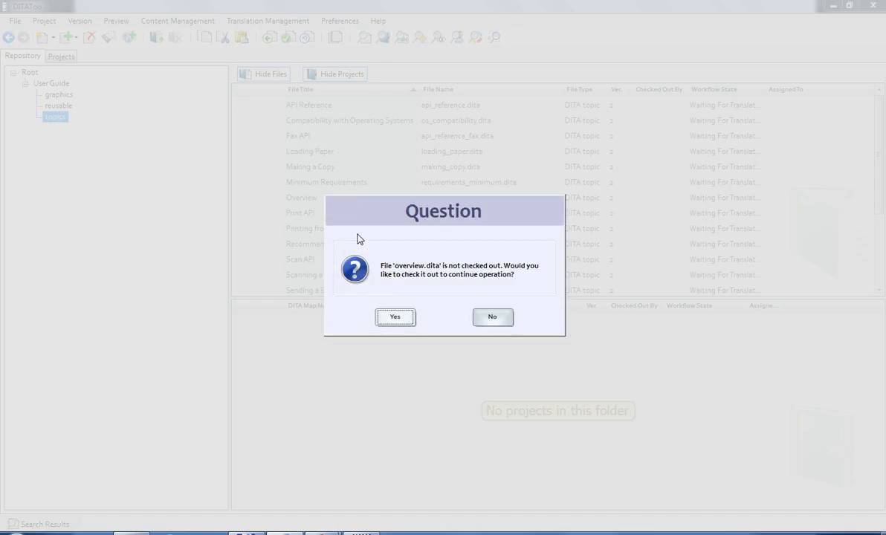
{"action": "left_click", "coordinate": [401, 322]}
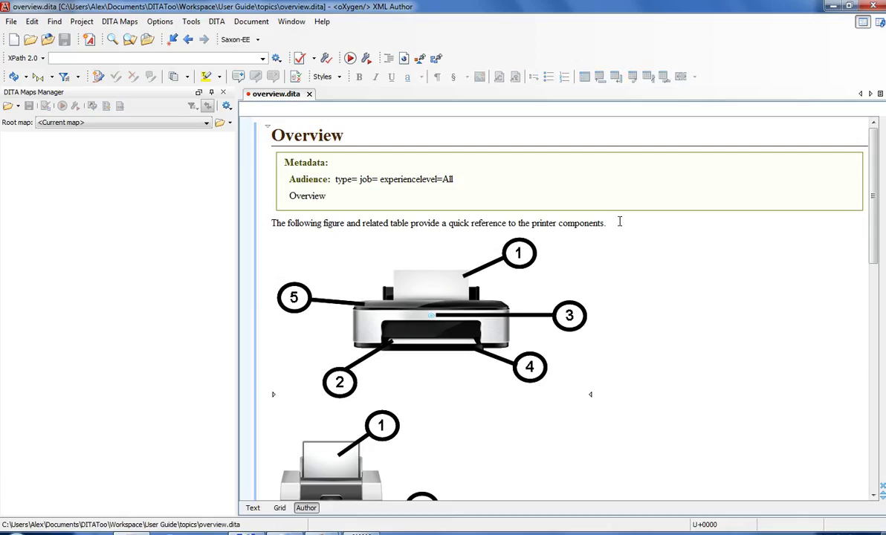
Add the paragraph "This is a new paragraph." after the Overview topic's introductory sentence, then save and close overview.dita.
{"action": "left_click", "coordinate": [619, 221]}
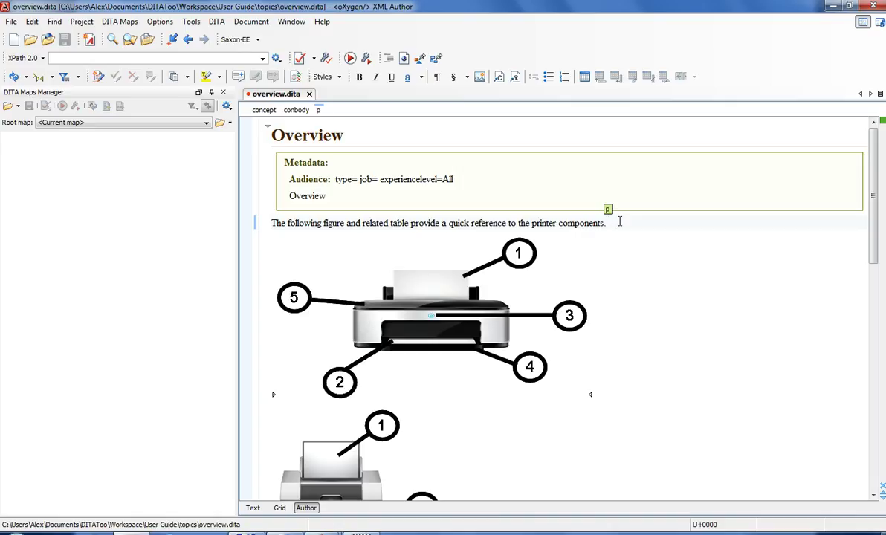
{"action": "key", "text": "Return"}
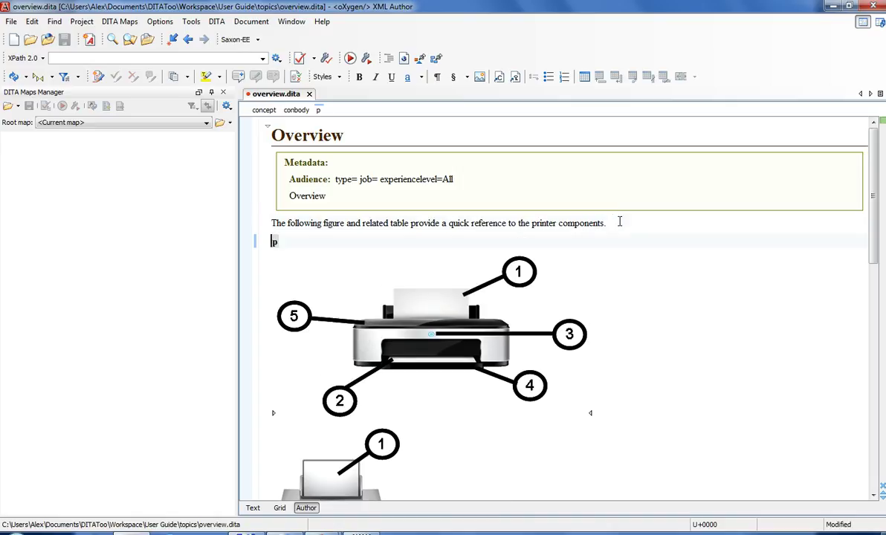
{"action": "type", "text": "This is "}
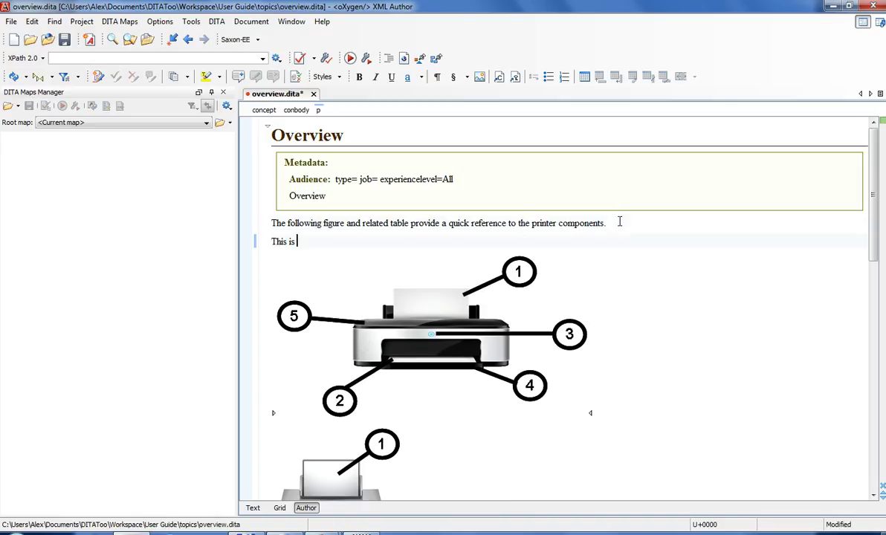
{"action": "type", "text": "a new paragraph."}
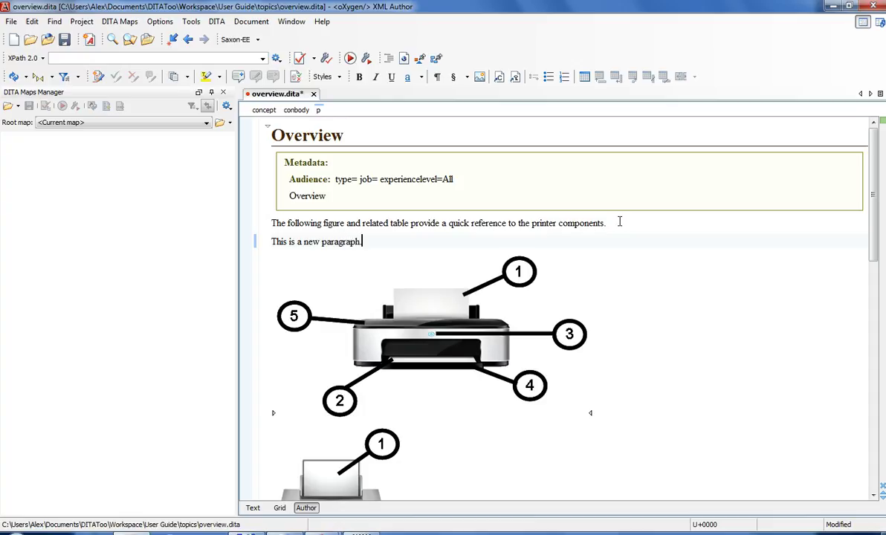
{"action": "left_click", "coordinate": [64, 39]}
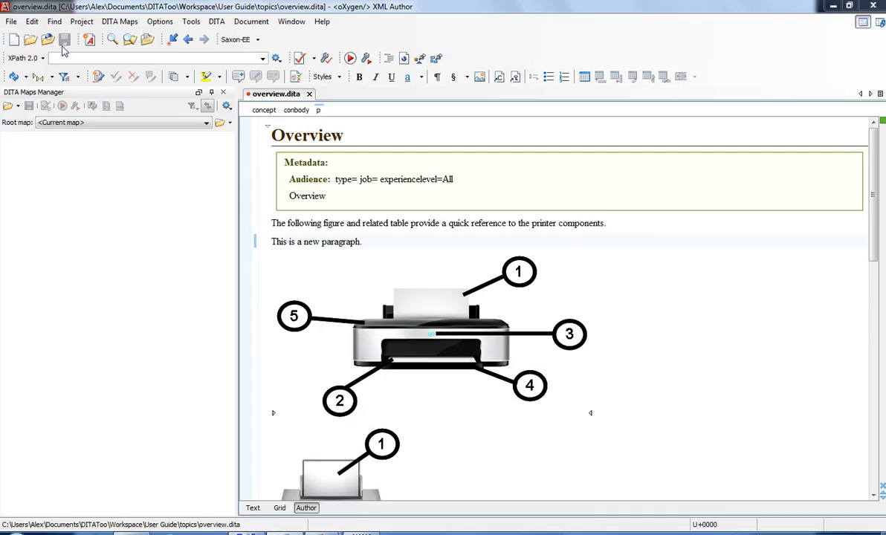
{"action": "left_click", "coordinate": [310, 95]}
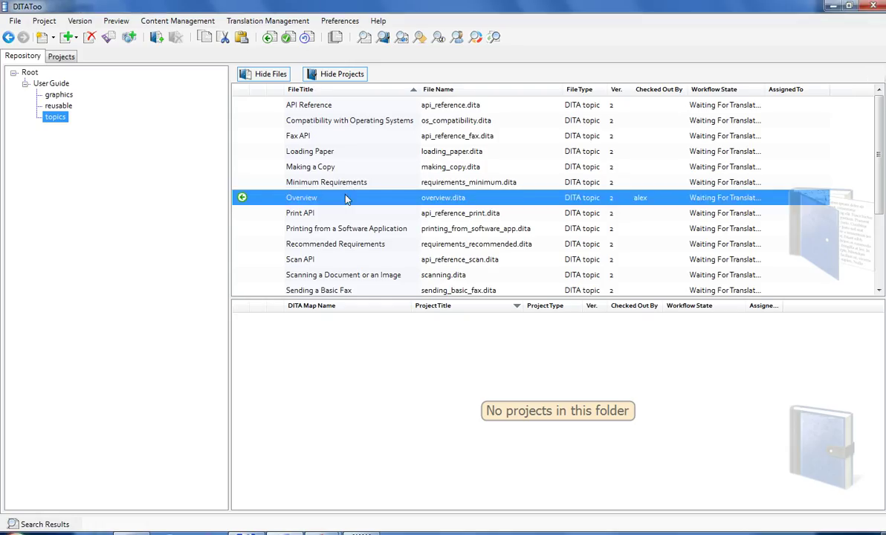
Check in the Overview topic with the comment "a new paragraph added.".
{"action": "right_click", "coordinate": [346, 199]}
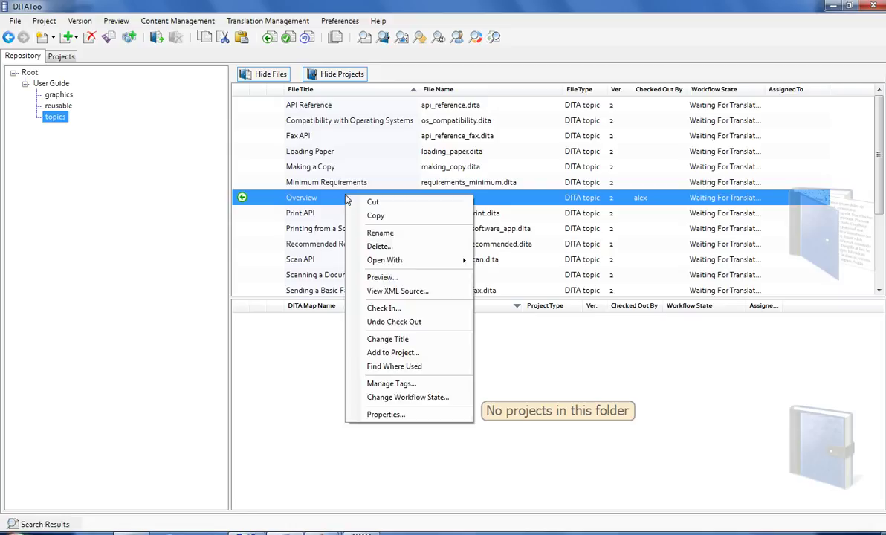
{"action": "left_click", "coordinate": [410, 305]}
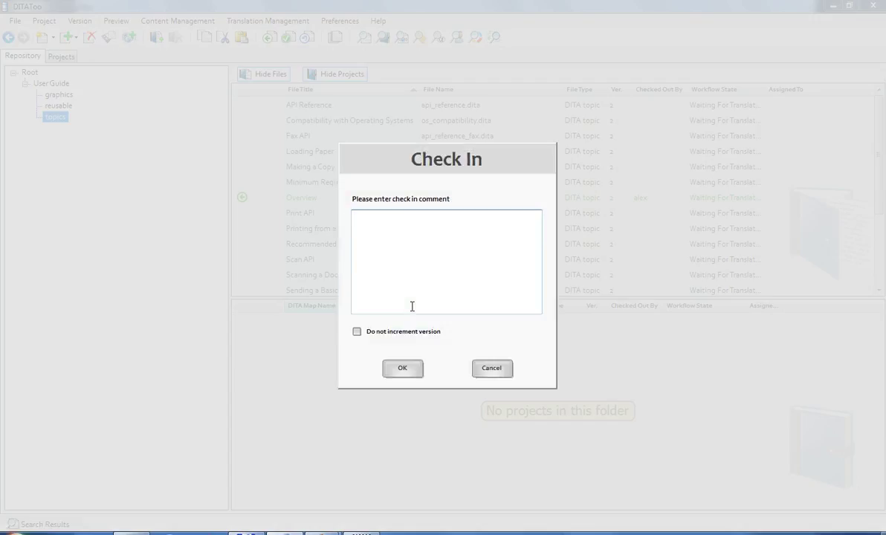
{"action": "type", "text": "a new paragraph added."}
{"action": "left_click", "coordinate": [405, 370]}
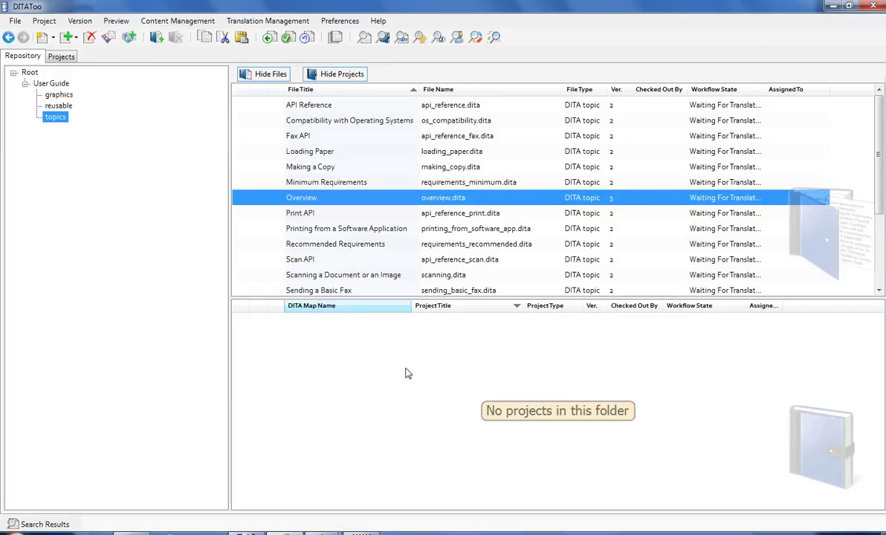
Change the workflow state of UserGuide.ditamap to Translation Uploaded for the map and all referenced files.
{"action": "left_click", "coordinate": [52, 84]}
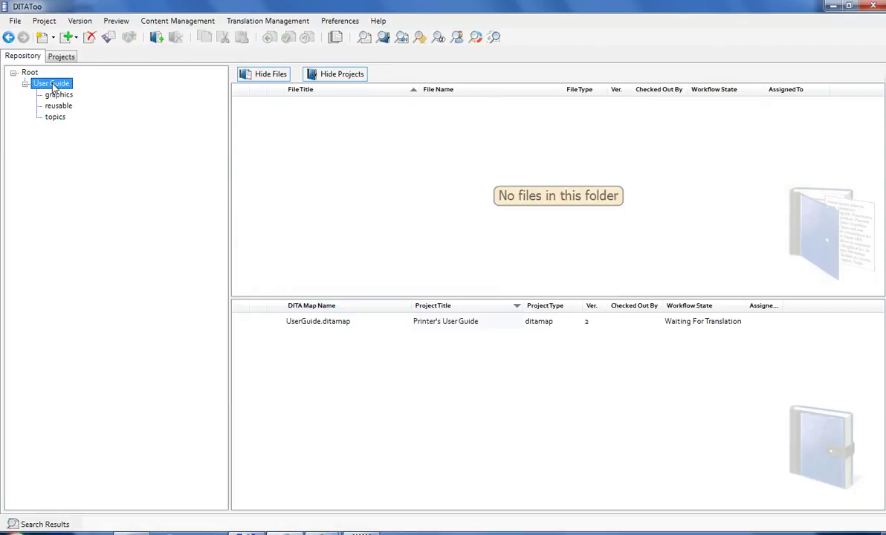
{"action": "left_click", "coordinate": [362, 324]}
{"action": "right_click", "coordinate": [362, 321]}
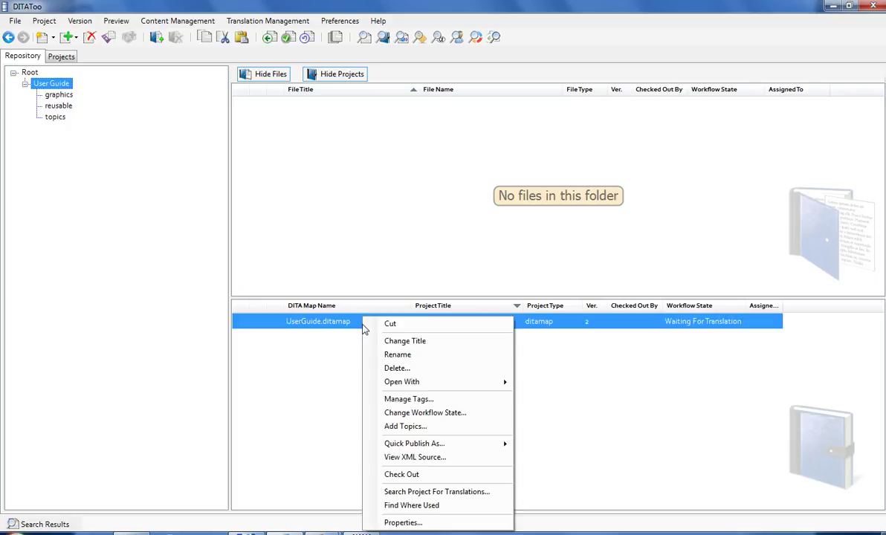
{"action": "left_click", "coordinate": [479, 413]}
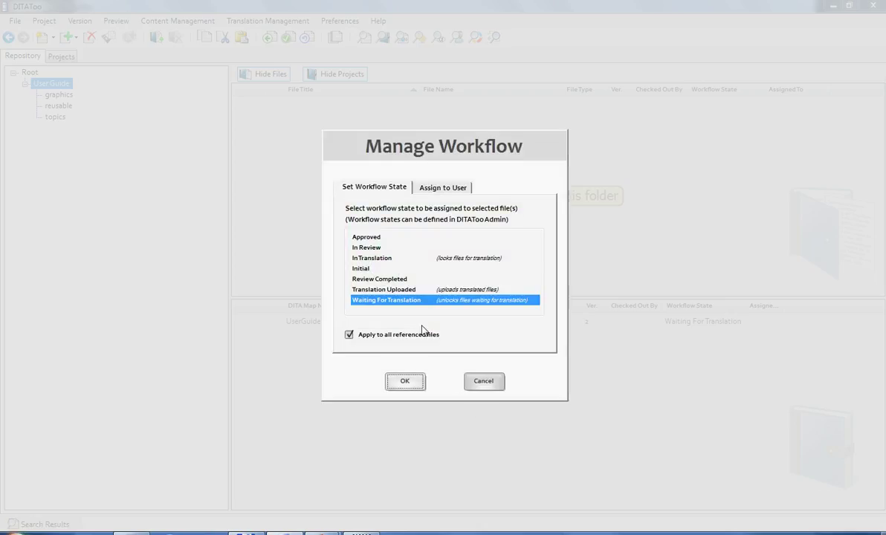
{"action": "left_click", "coordinate": [408, 290]}
{"action": "left_click", "coordinate": [407, 382]}
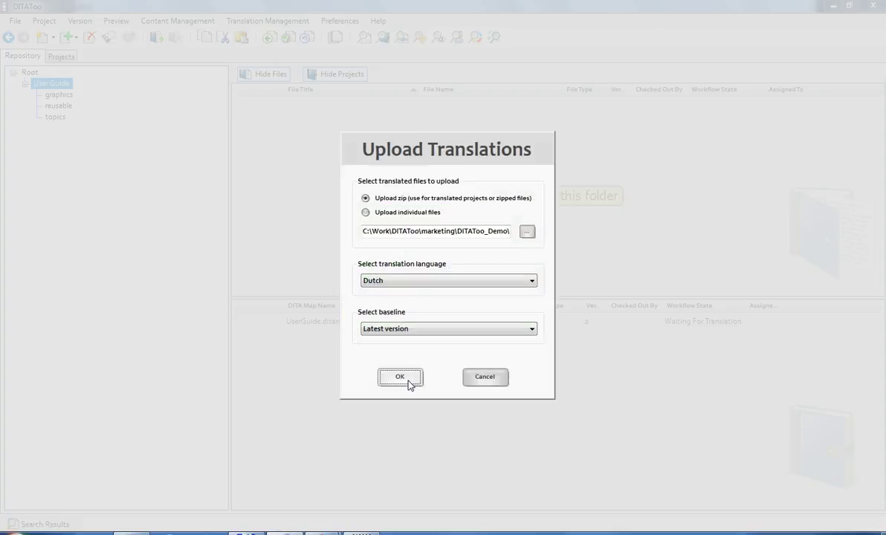
Set the translation upload's baseline to UG Release 1.0 and choose User Guide DE.zip as the translated archive.
{"action": "left_click", "coordinate": [429, 330]}
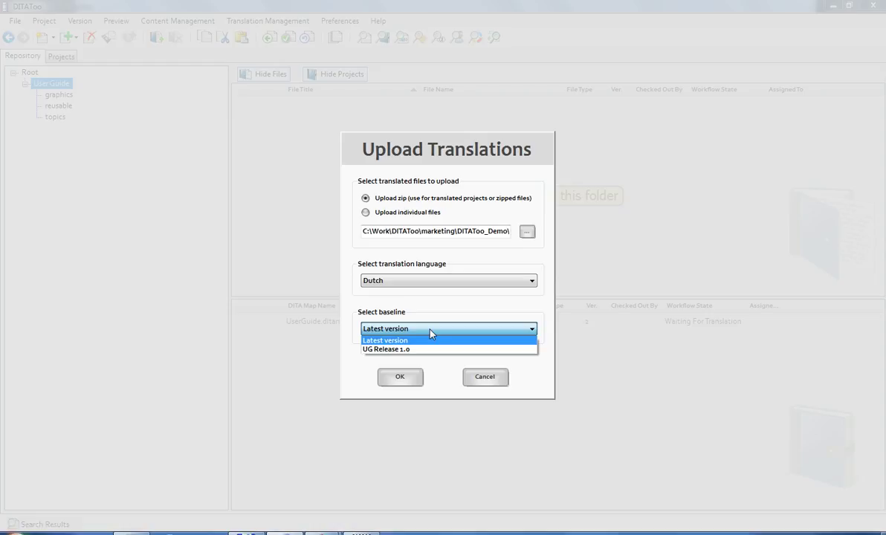
{"action": "left_click", "coordinate": [431, 350]}
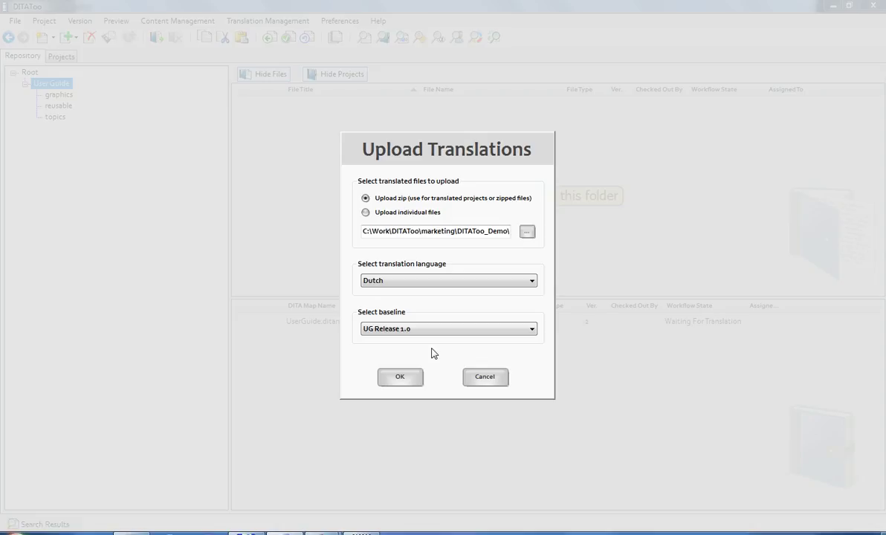
{"action": "left_click", "coordinate": [526, 232]}
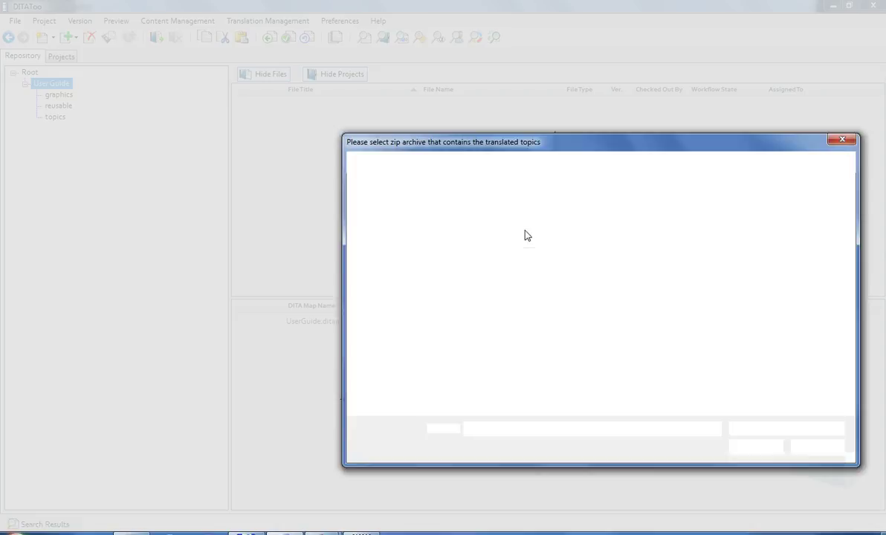
{"action": "left_click", "coordinate": [526, 220]}
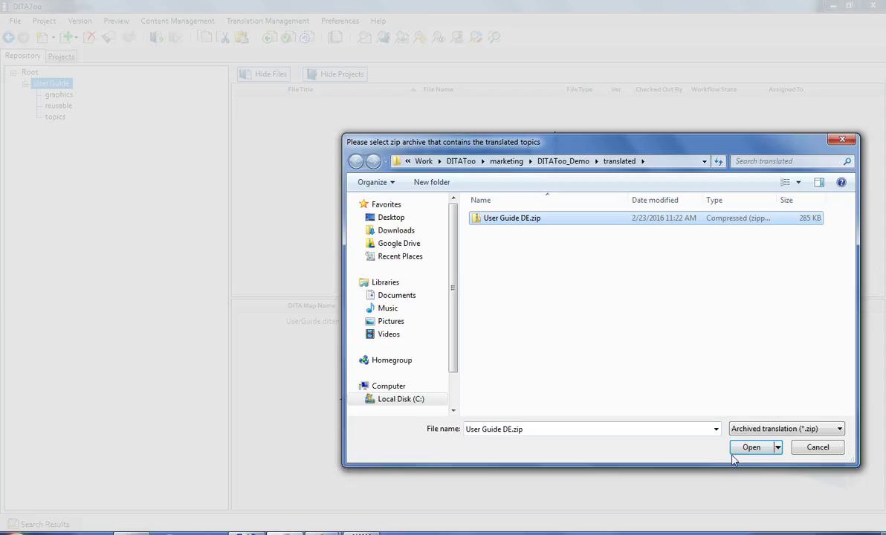
{"action": "left_click", "coordinate": [752, 447]}
Set the translation language to German and upload the translated archive.
{"action": "left_click", "coordinate": [531, 283]}
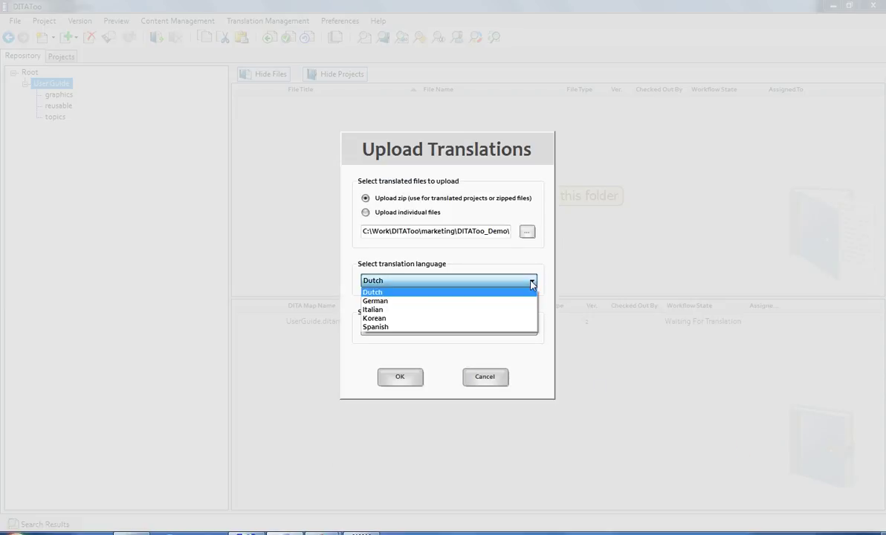
{"action": "left_click", "coordinate": [462, 303]}
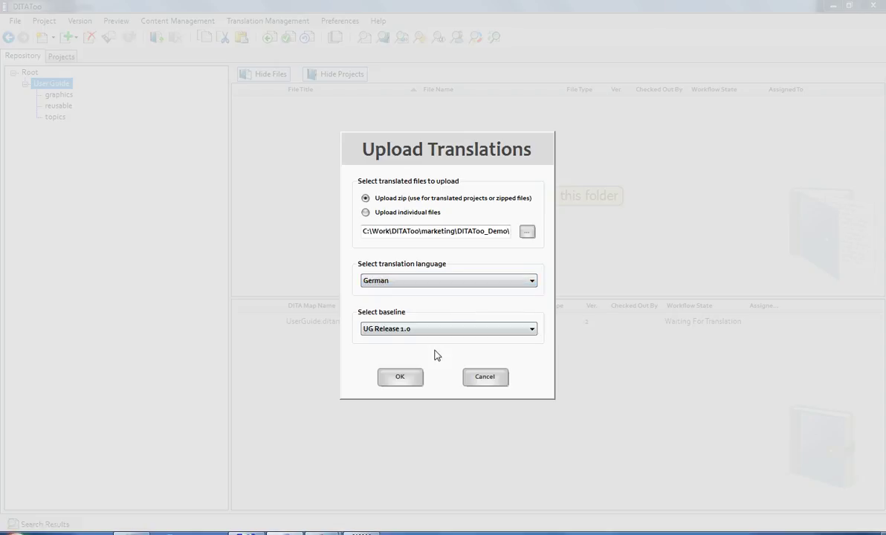
{"action": "left_click", "coordinate": [390, 378]}
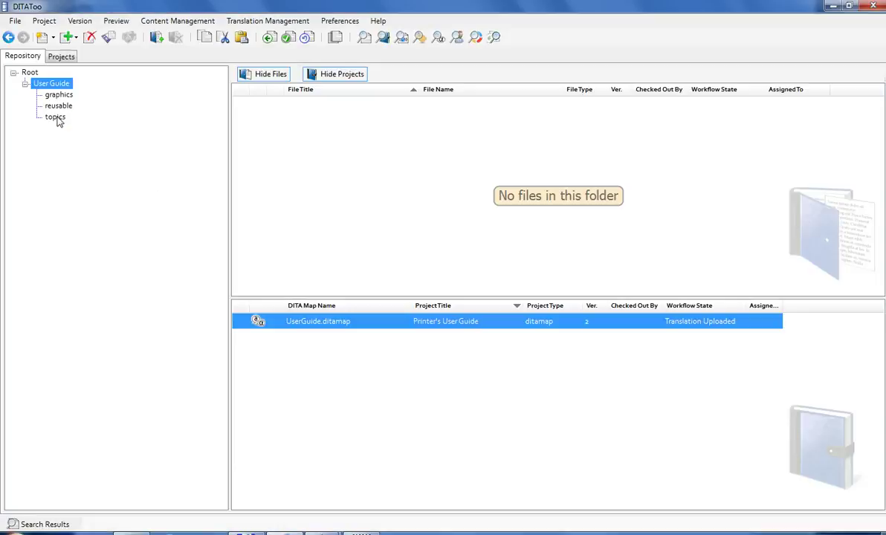
Examine the translation status of the Overview topic in the UserGuide topics folder.
{"action": "left_click", "coordinate": [56, 117]}
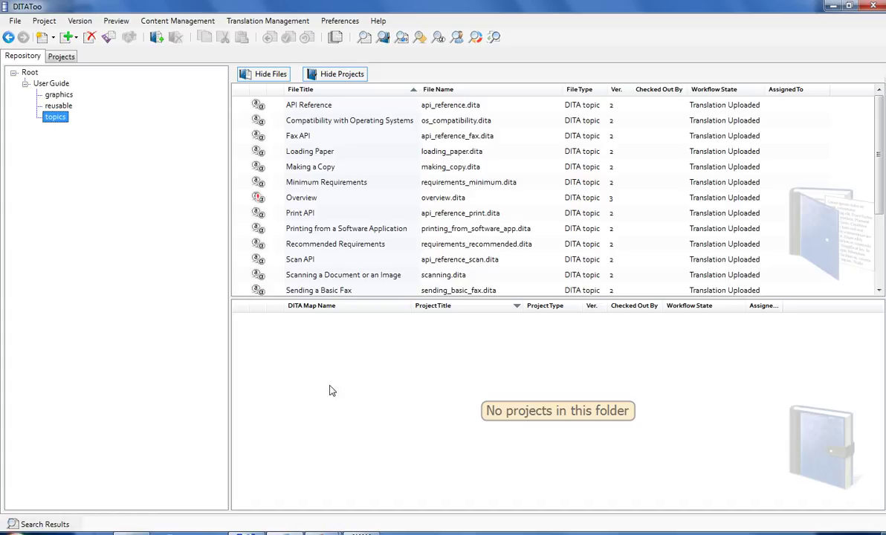
{"action": "left_click", "coordinate": [301, 200]}
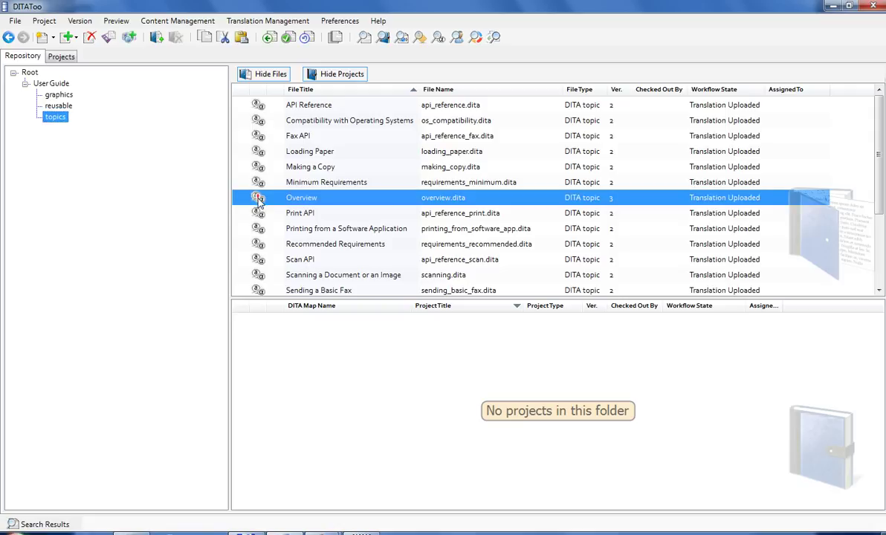
{"action": "mouse_move", "coordinate": [259, 201]}
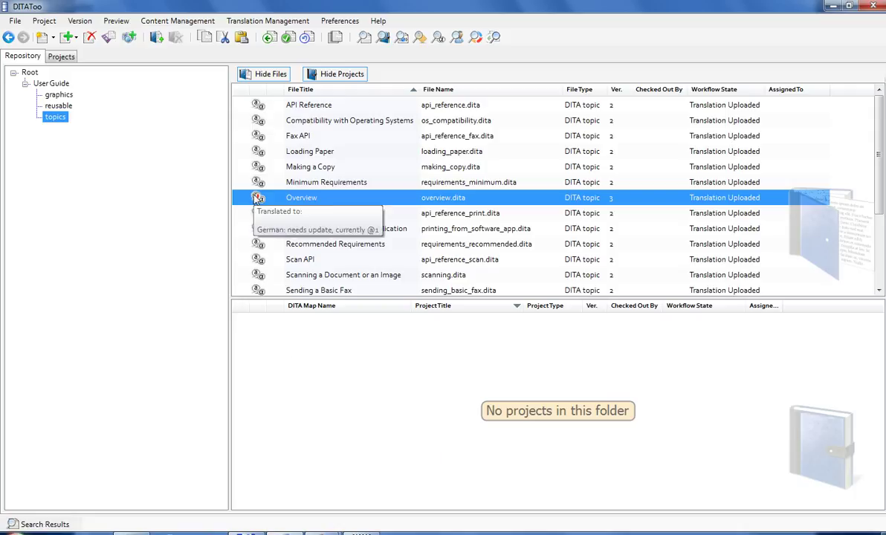
Preview the Overview topic's German translation from its file properties, and close the preview and the properties.
{"action": "right_click", "coordinate": [281, 200]}
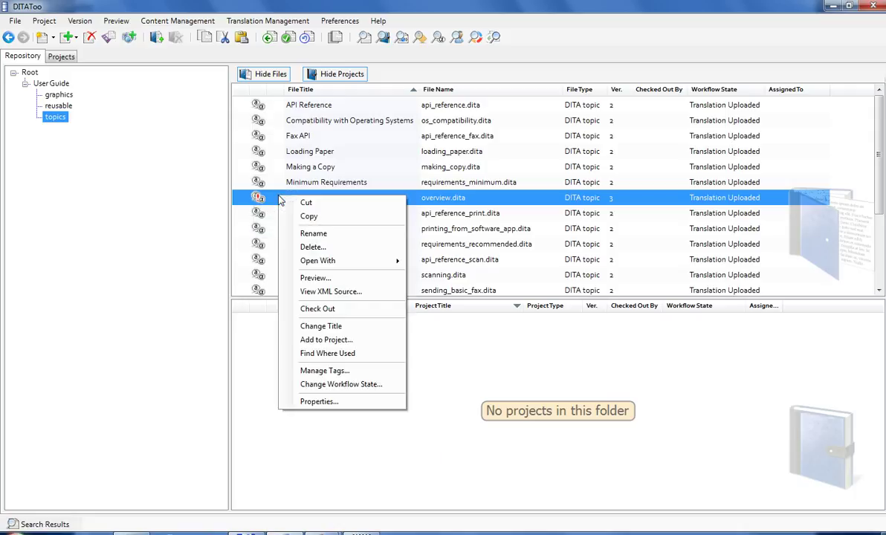
{"action": "left_click", "coordinate": [355, 401]}
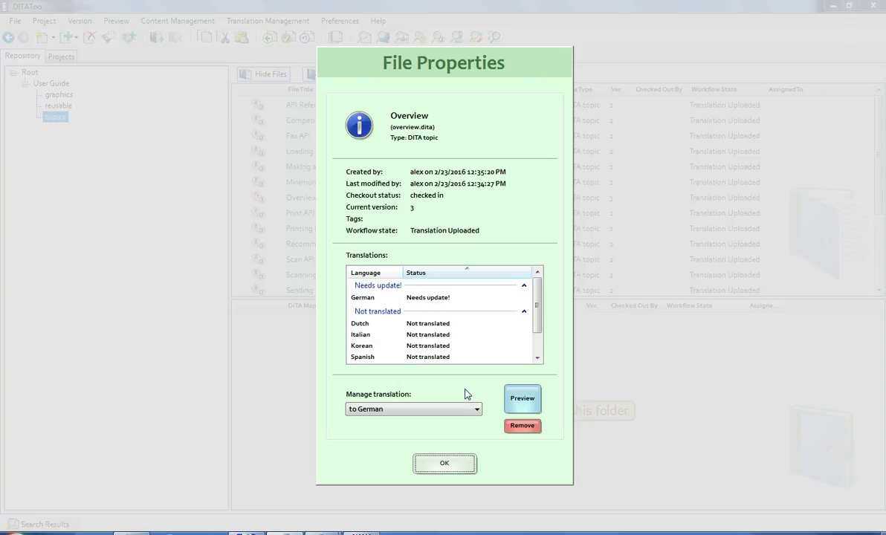
{"action": "left_click", "coordinate": [518, 398]}
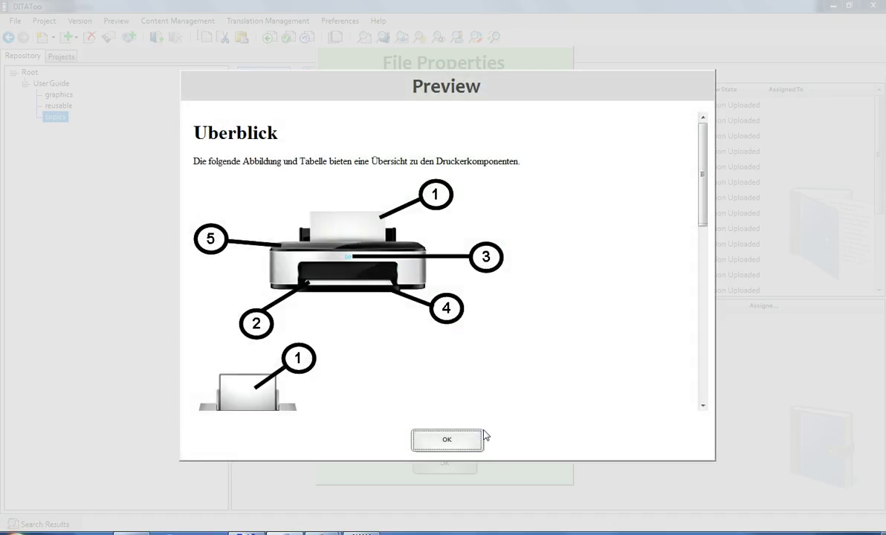
{"action": "left_click", "coordinate": [474, 441]}
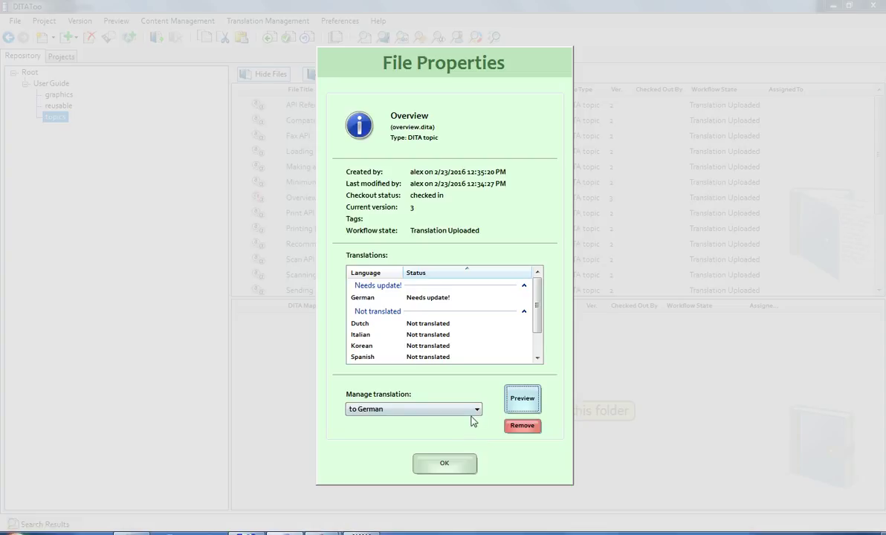
{"action": "left_click", "coordinate": [460, 464]}
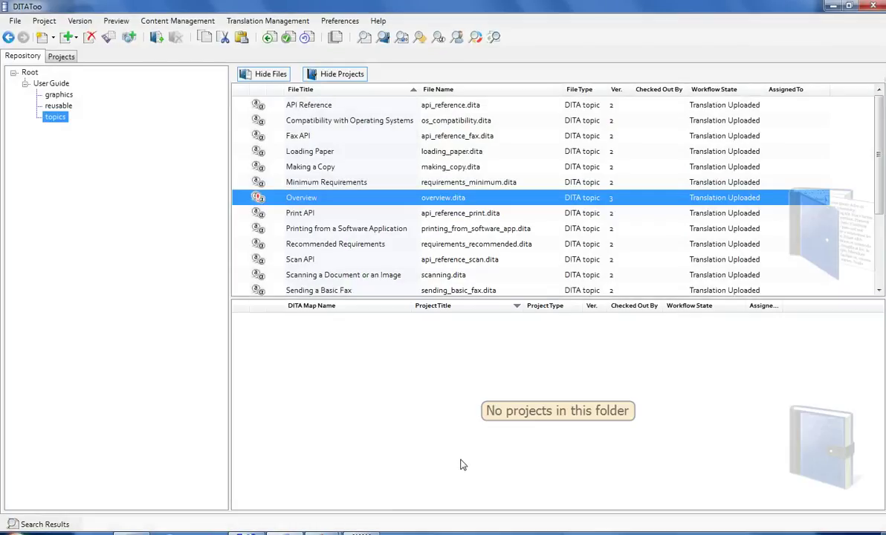
Review the per-language translation status of all files in the UserGuide.ditamap project properties, and close them.
{"action": "left_click", "coordinate": [52, 83]}
{"action": "left_click", "coordinate": [318, 326]}
{"action": "right_click", "coordinate": [318, 327]}
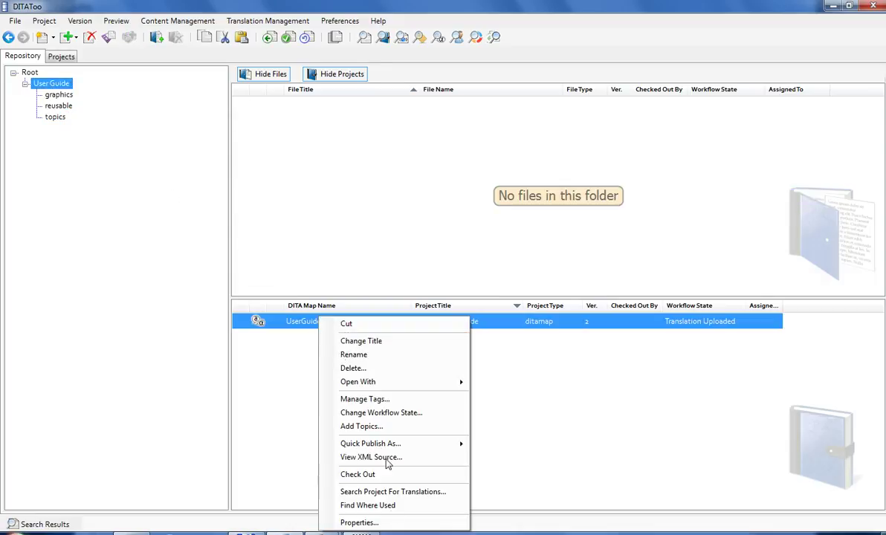
{"action": "left_click", "coordinate": [386, 523]}
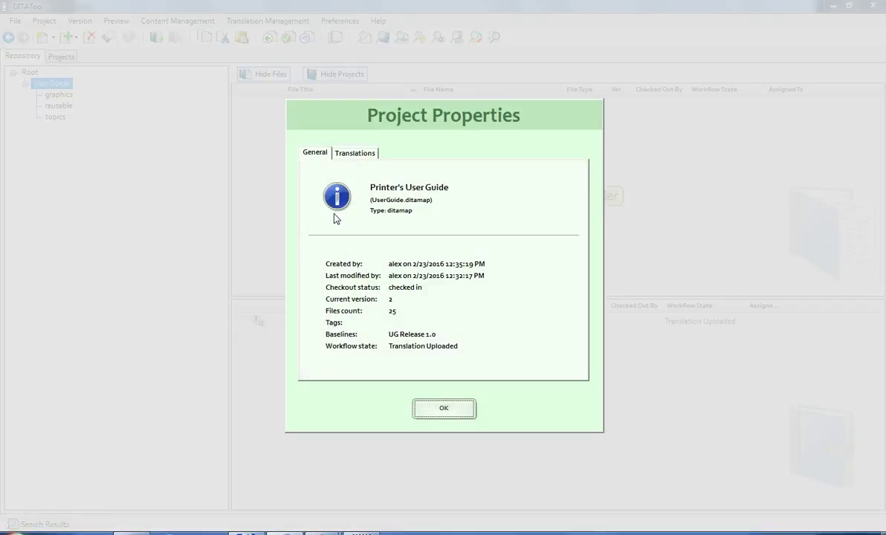
{"action": "left_click", "coordinate": [353, 153]}
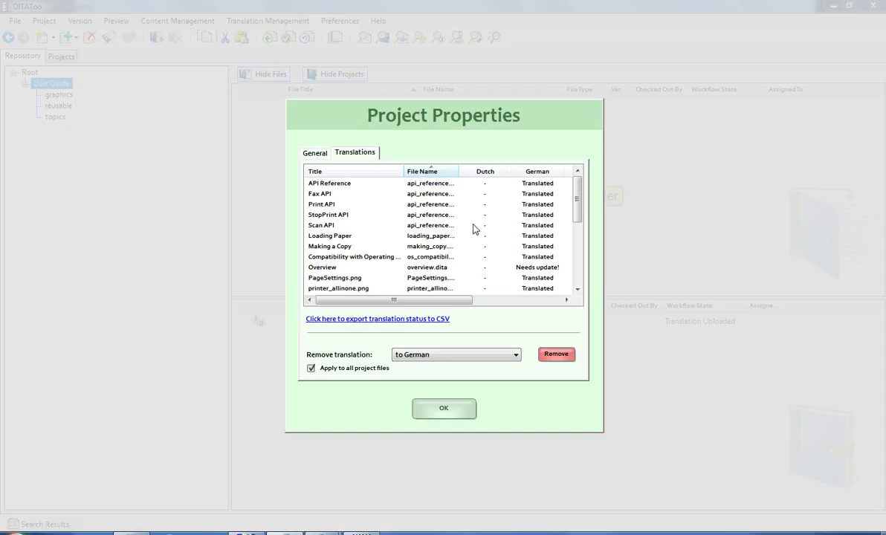
{"action": "left_click_drag", "start_coordinate": [446, 301], "coordinate": [417, 297]}
{"action": "mouse_move", "coordinate": [576, 204]}
{"action": "left_mouse_down"}
{"action": "mouse_move", "coordinate": [578, 253]}
{"action": "mouse_move", "coordinate": [574, 185]}
{"action": "left_mouse_up"}
{"action": "left_click", "coordinate": [457, 415]}
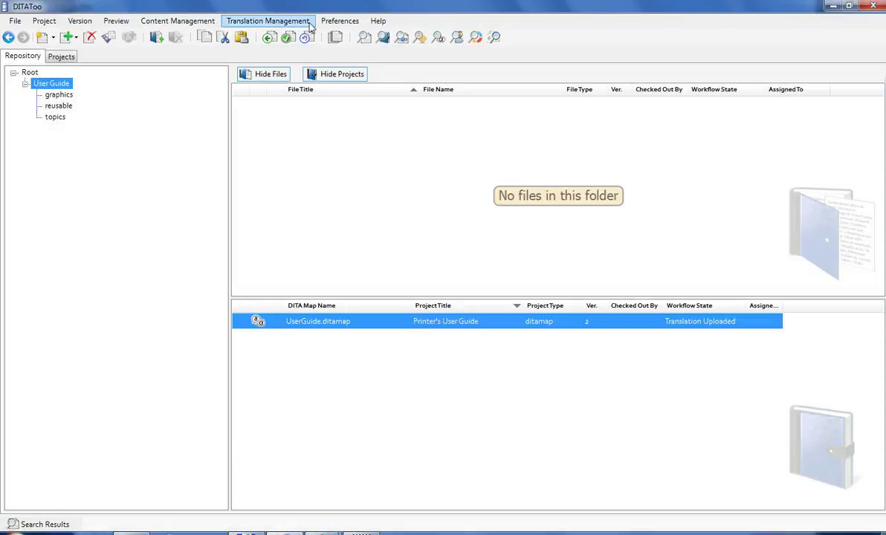
Search the UserGuide.ditamap project for German files that are translated but need update, select the Overview result and close the results.
{"action": "left_click", "coordinate": [286, 21]}
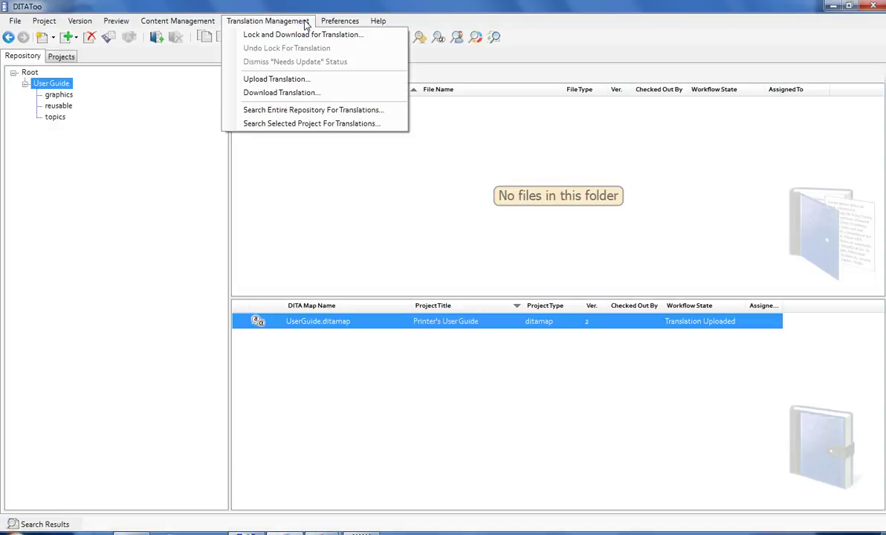
{"action": "left_click", "coordinate": [394, 126]}
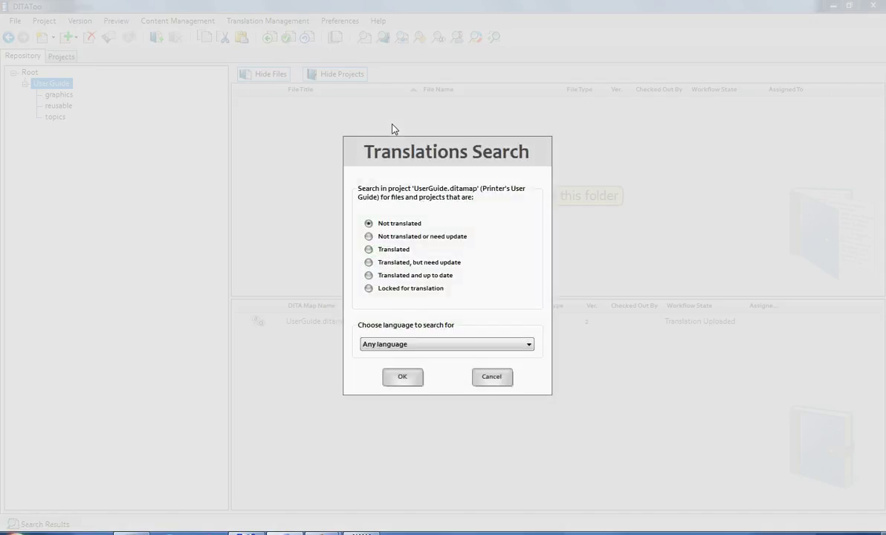
{"action": "left_click", "coordinate": [401, 344]}
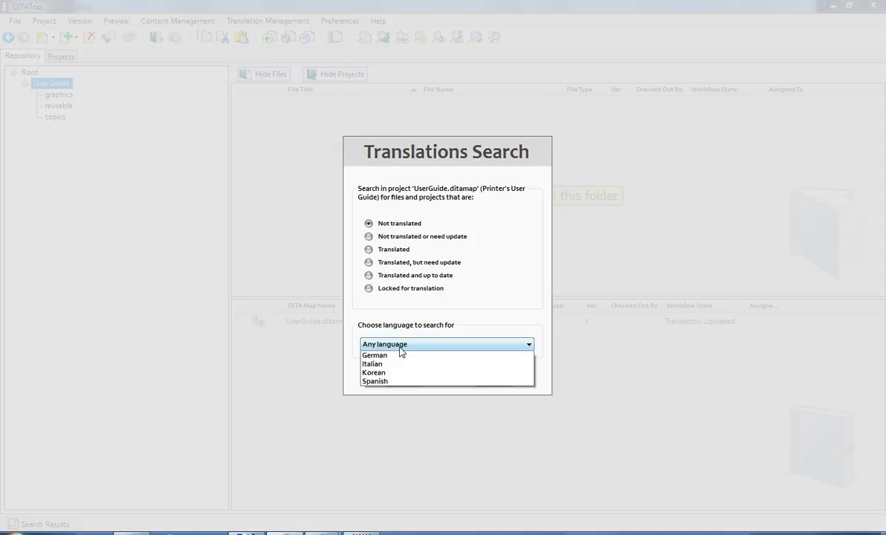
{"action": "left_click", "coordinate": [399, 374]}
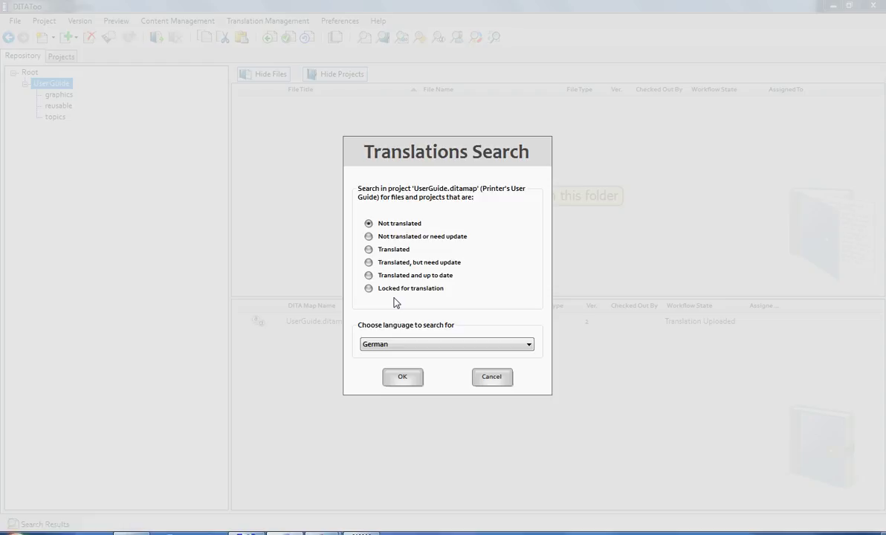
{"action": "left_click", "coordinate": [369, 263]}
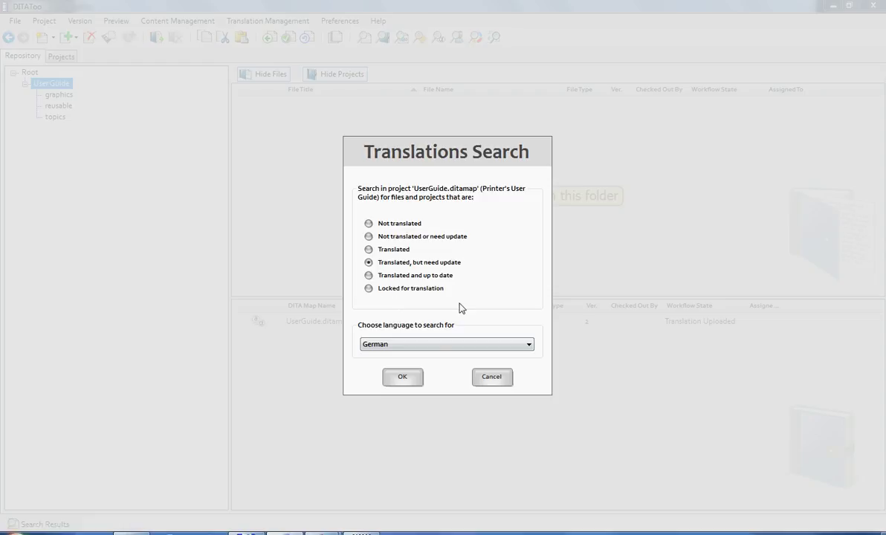
{"action": "left_click", "coordinate": [404, 379]}
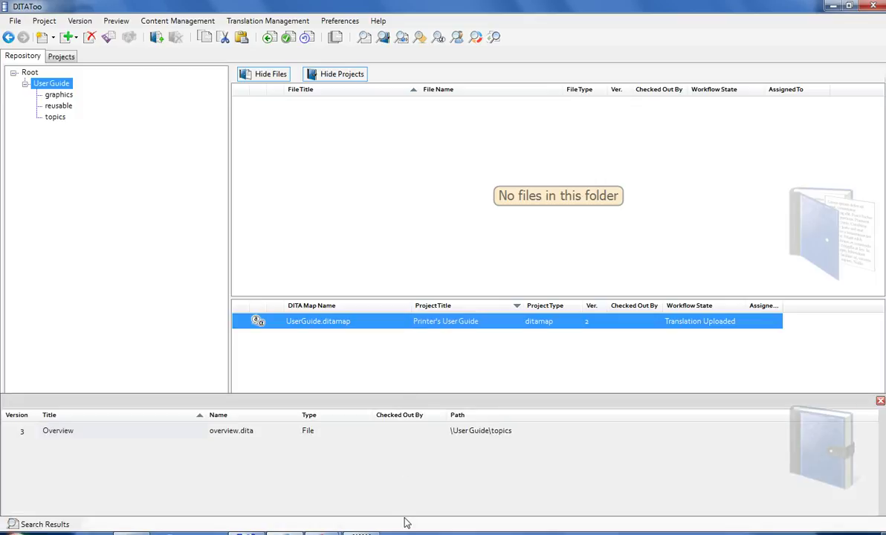
{"action": "left_click", "coordinate": [304, 431]}
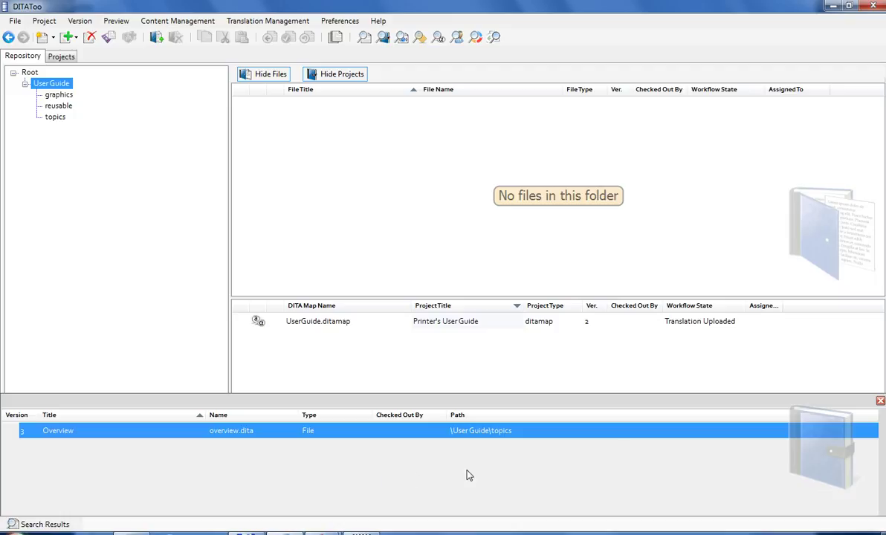
{"action": "left_click", "coordinate": [879, 402]}
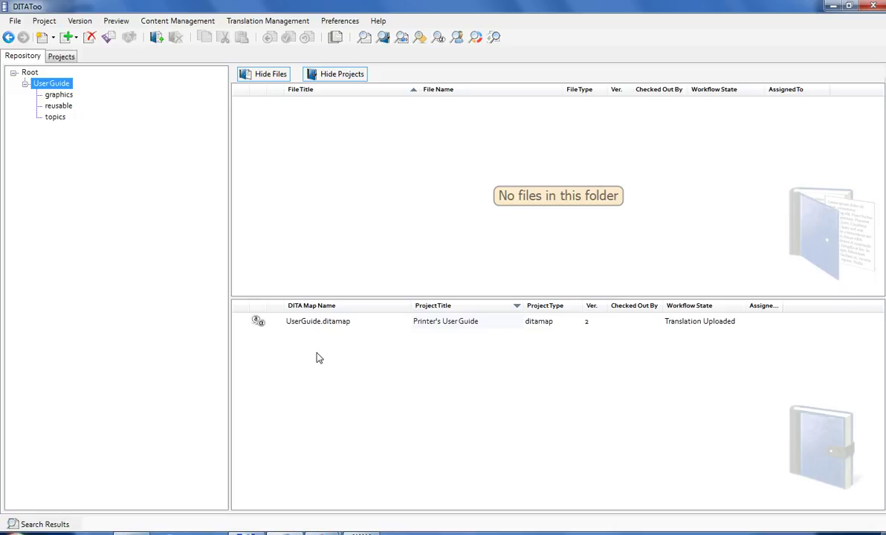
Try publish settings for UserGuide.ditamap with German as publishing language and the UG Release 1.0 baseline, and cancel without publishing.
{"action": "left_click", "coordinate": [297, 321]}
{"action": "left_click", "coordinate": [44, 21]}
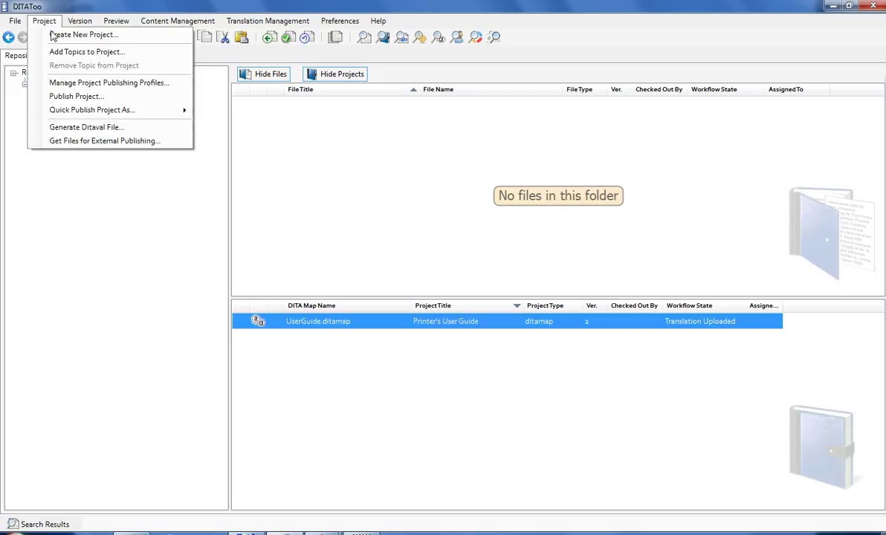
{"action": "left_click", "coordinate": [71, 96]}
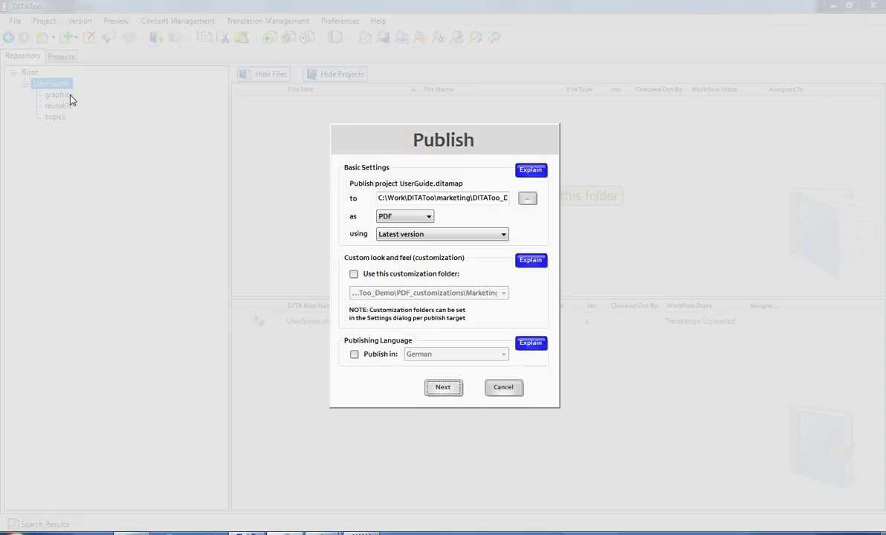
{"action": "left_click", "coordinate": [368, 357]}
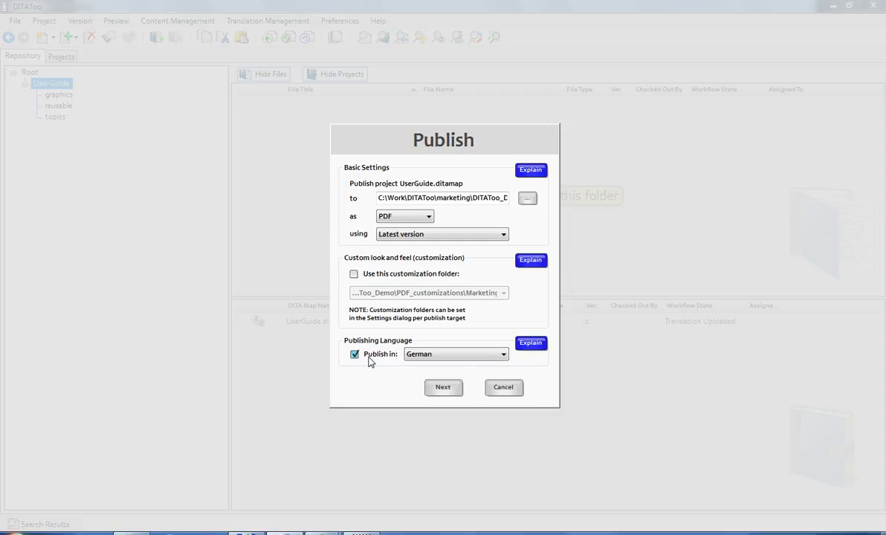
{"action": "left_click", "coordinate": [407, 235]}
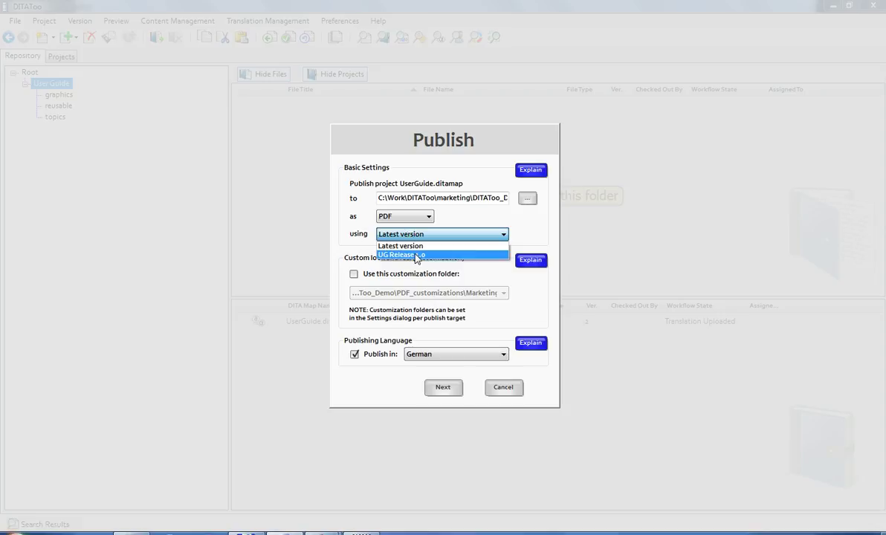
{"action": "left_click", "coordinate": [416, 255]}
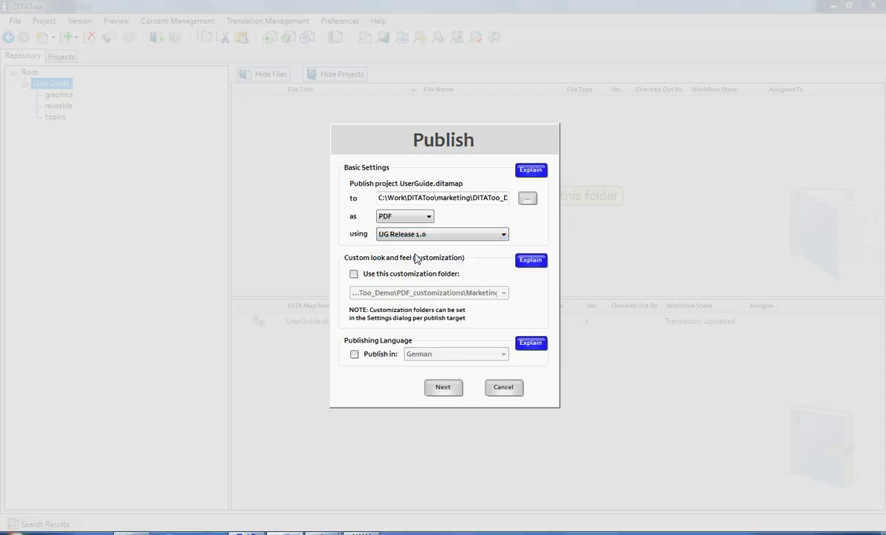
{"action": "left_click", "coordinate": [495, 389]}
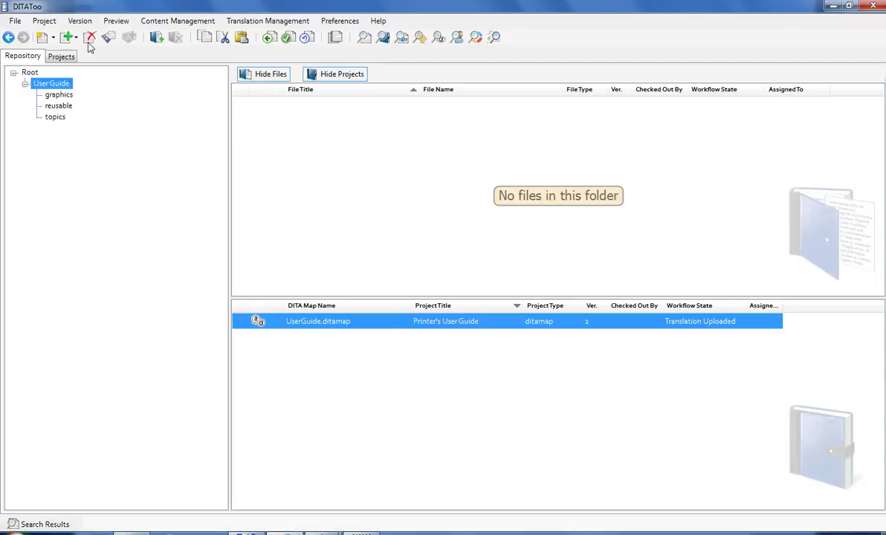
Try getting UserGuide.ditamap files for external publishing with the German translation, look at the baseline choices, and cancel without downloading.
{"action": "left_click", "coordinate": [44, 21]}
{"action": "left_click", "coordinate": [96, 141]}
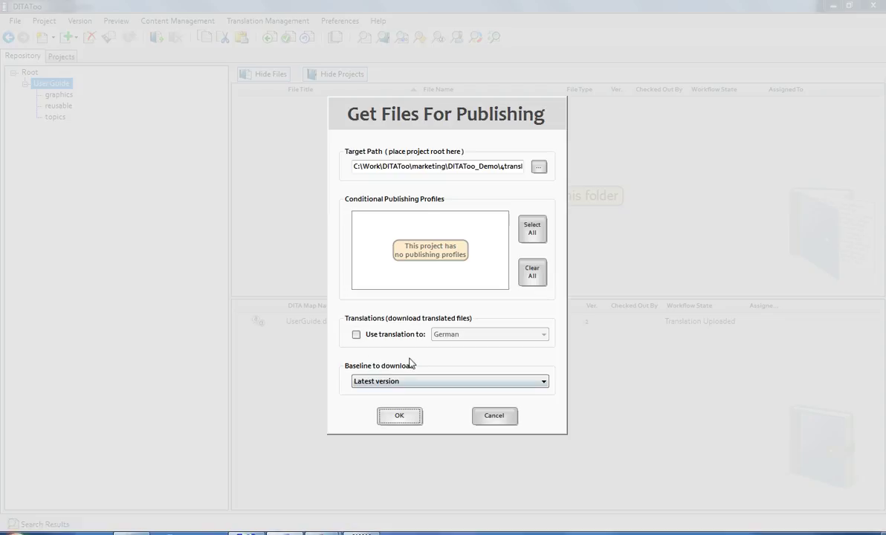
{"action": "left_click", "coordinate": [399, 338]}
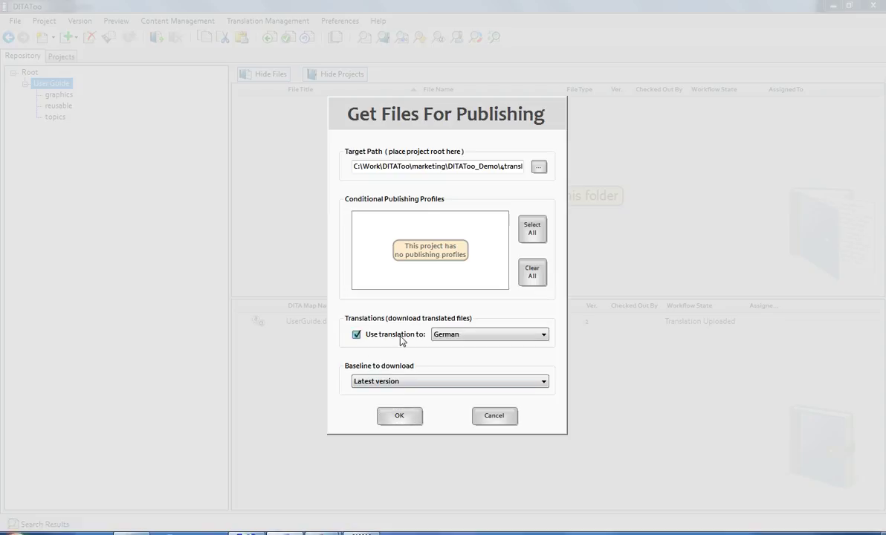
{"action": "left_click", "coordinate": [411, 381]}
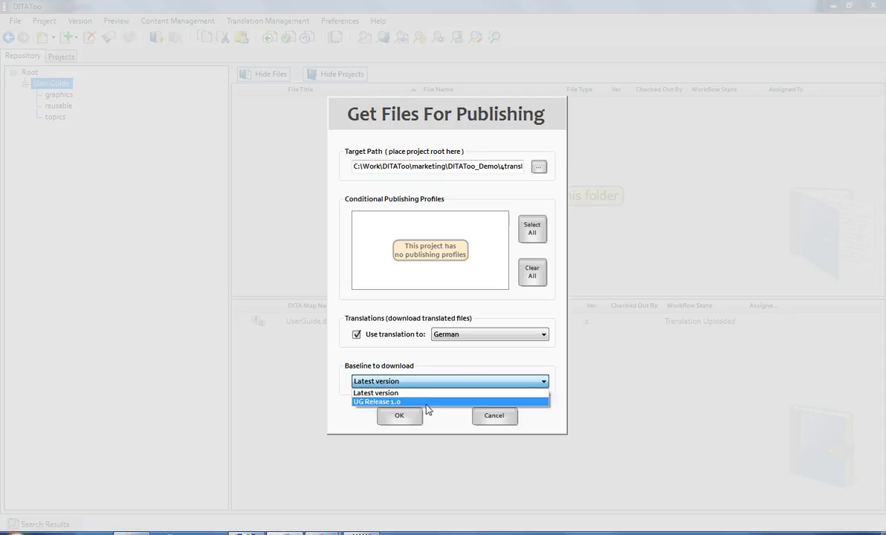
{"action": "left_click", "coordinate": [490, 417]}
{"action": "left_click", "coordinate": [491, 418]}
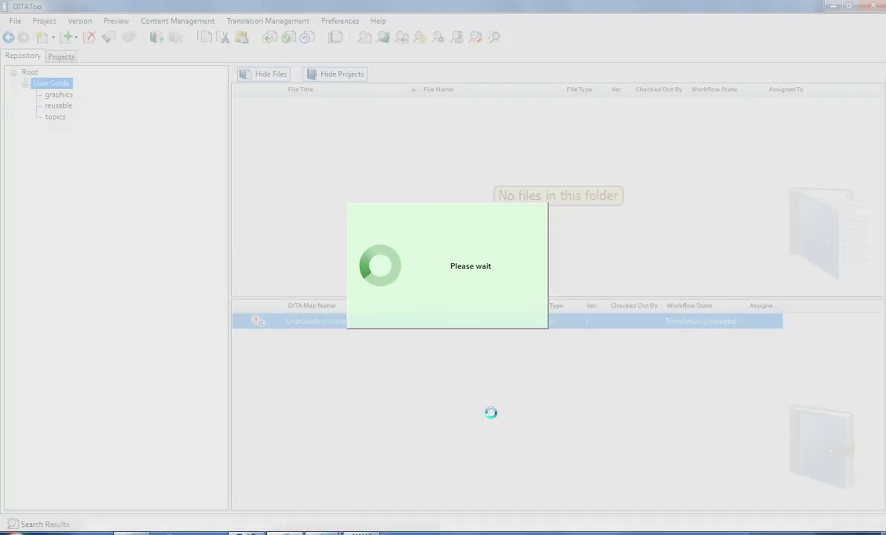